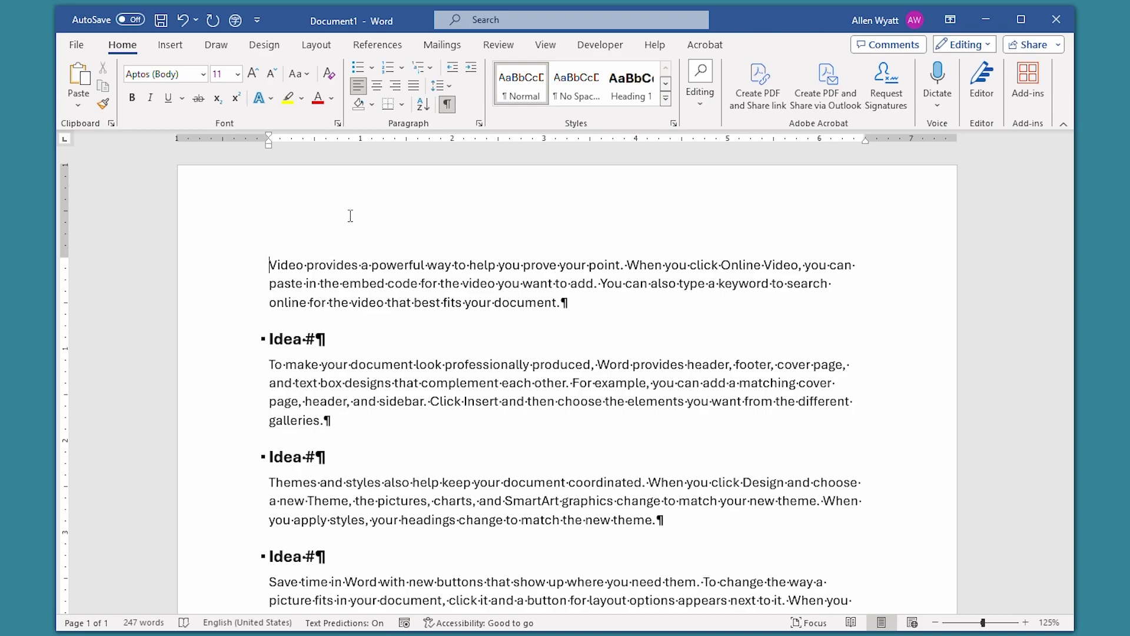
Insert a field with the code SEQ idea after "Idea #" in the first heading and update it to show its number.
{"action": "mouse_move", "coordinate": [338, 338]}
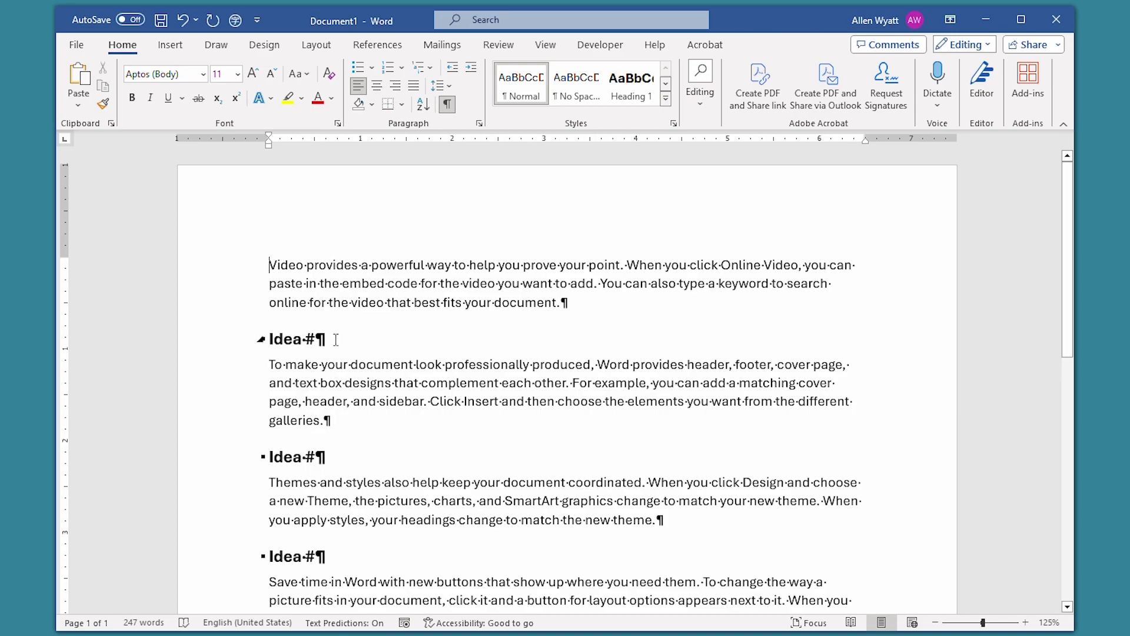
{"action": "left_click", "coordinate": [336, 339]}
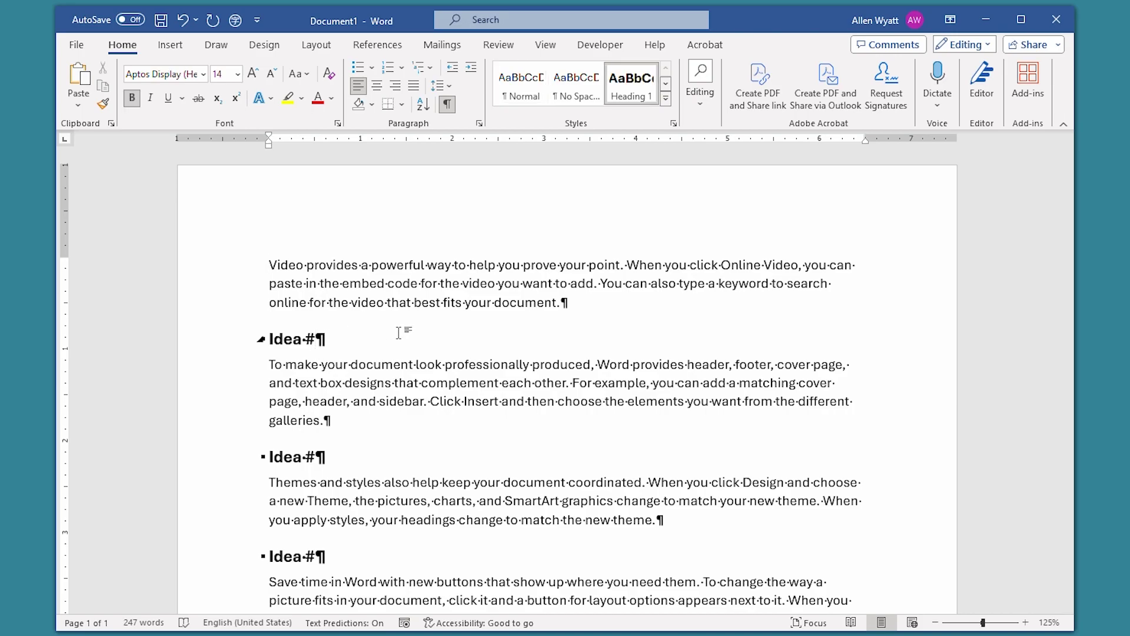
{"action": "key", "text": "ctrl+F9"}
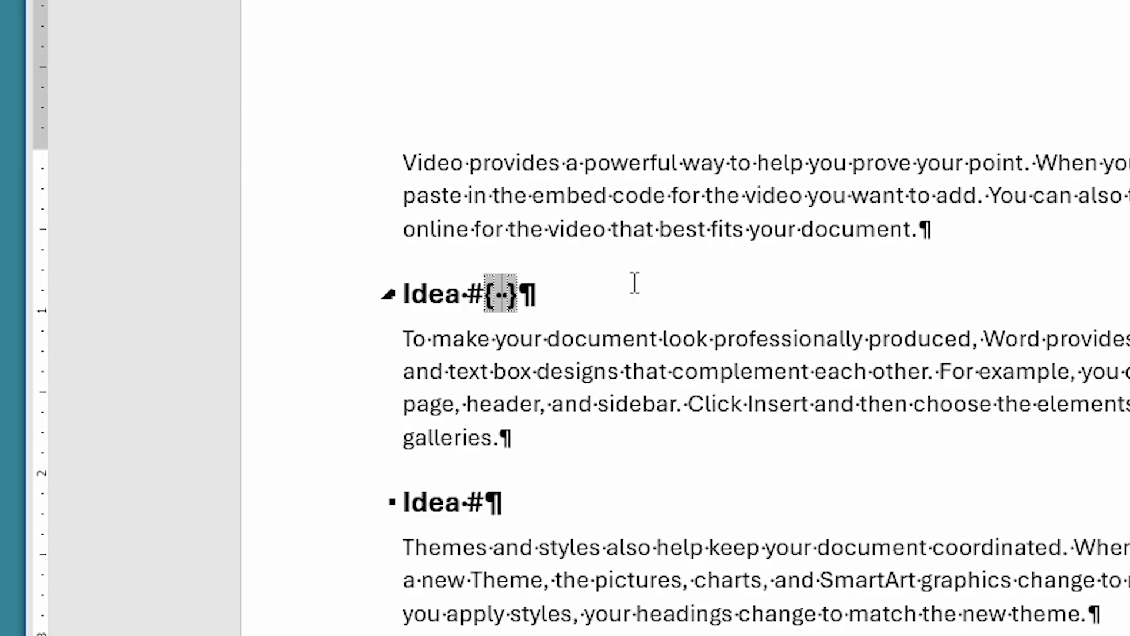
{"action": "type", "text": "SEQ"}
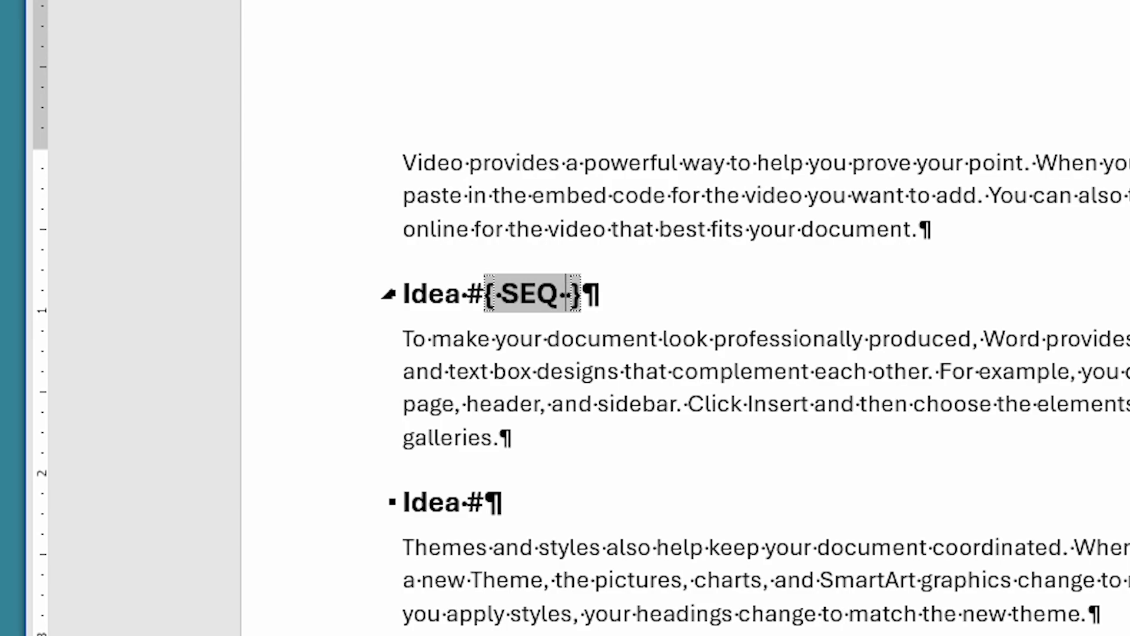
{"action": "type", "text": "ide"}
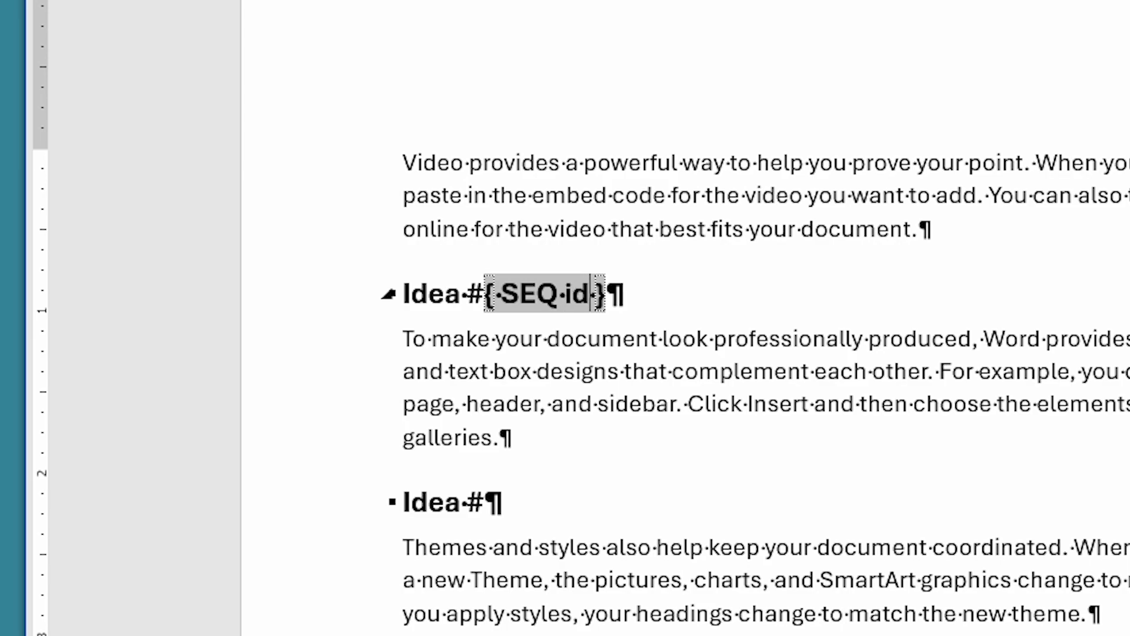
{"action": "type", "text": "a"}
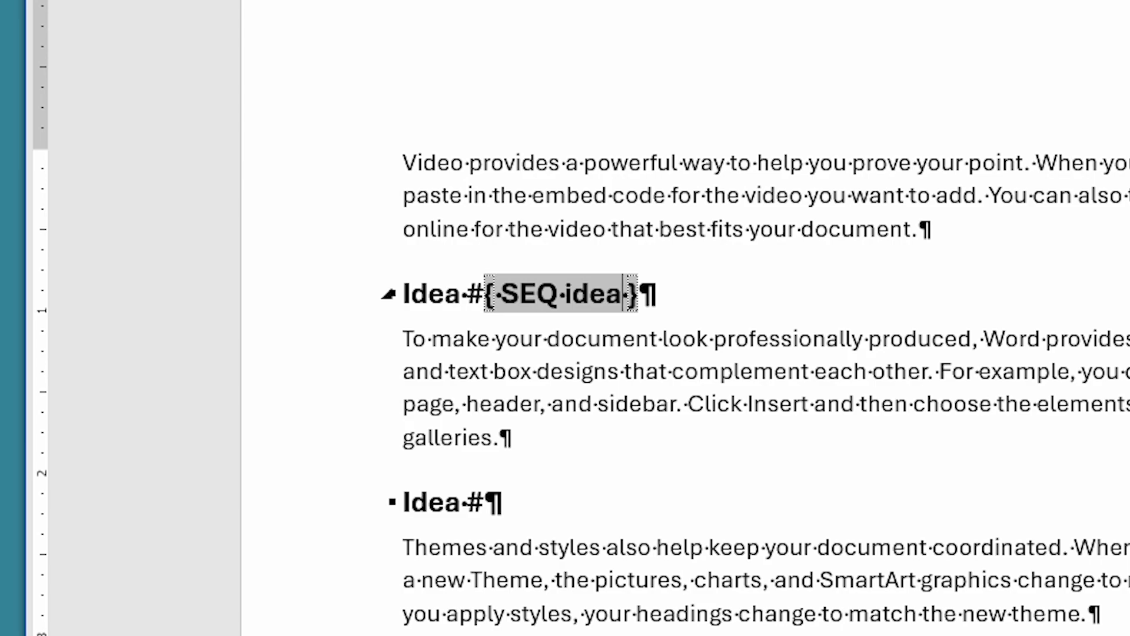
{"action": "key", "text": "F9"}
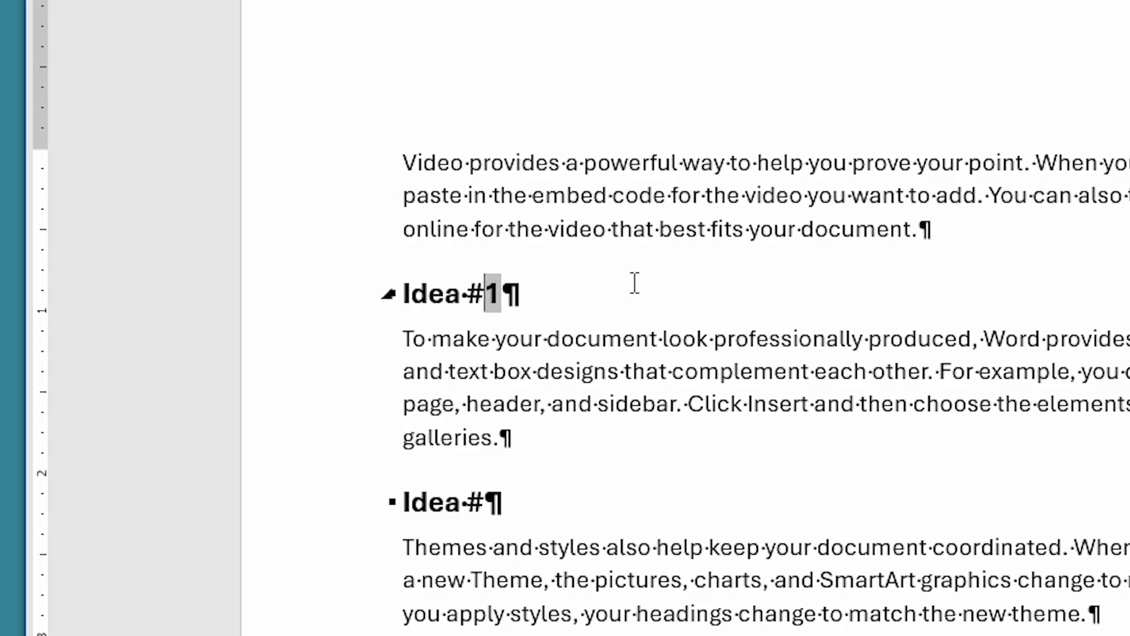
Copy the sequence number field from the first heading to the end of the other three "Idea #" headings.
{"action": "key", "text": "shift+Right"}
{"action": "key", "text": "ctrl+c"}
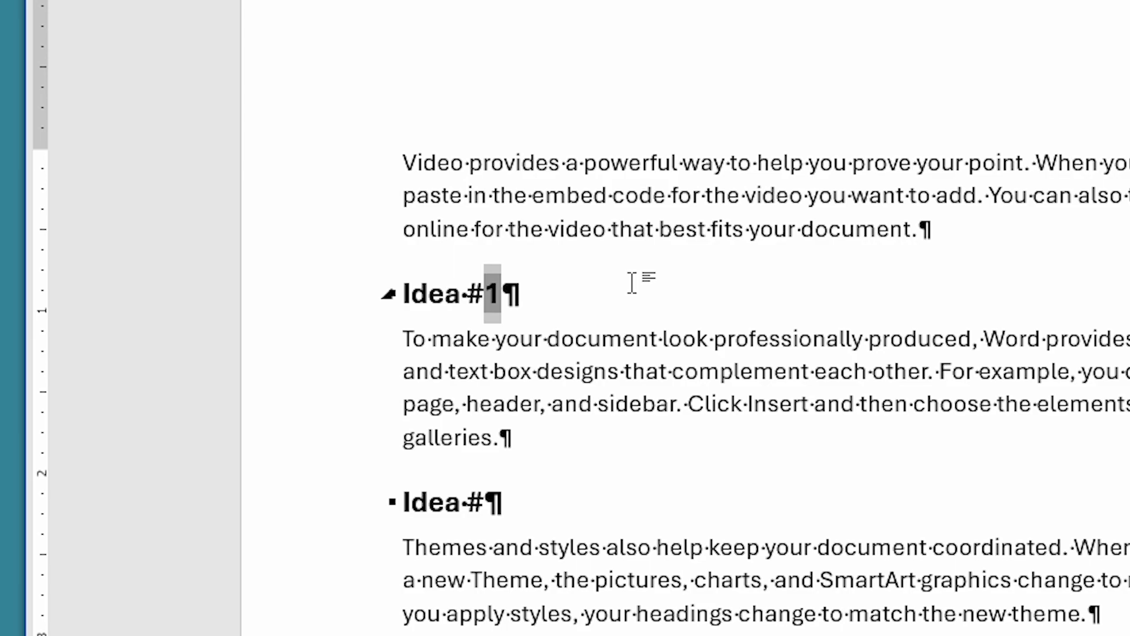
{"action": "left_click", "coordinate": [482, 506]}
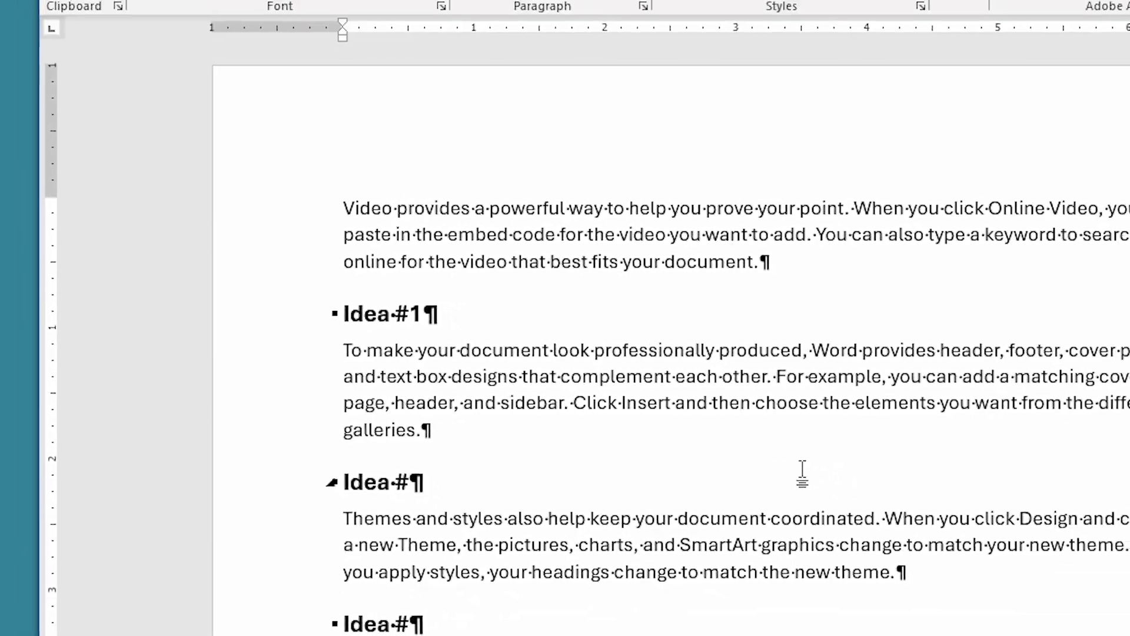
{"action": "key", "text": "ctrl+v"}
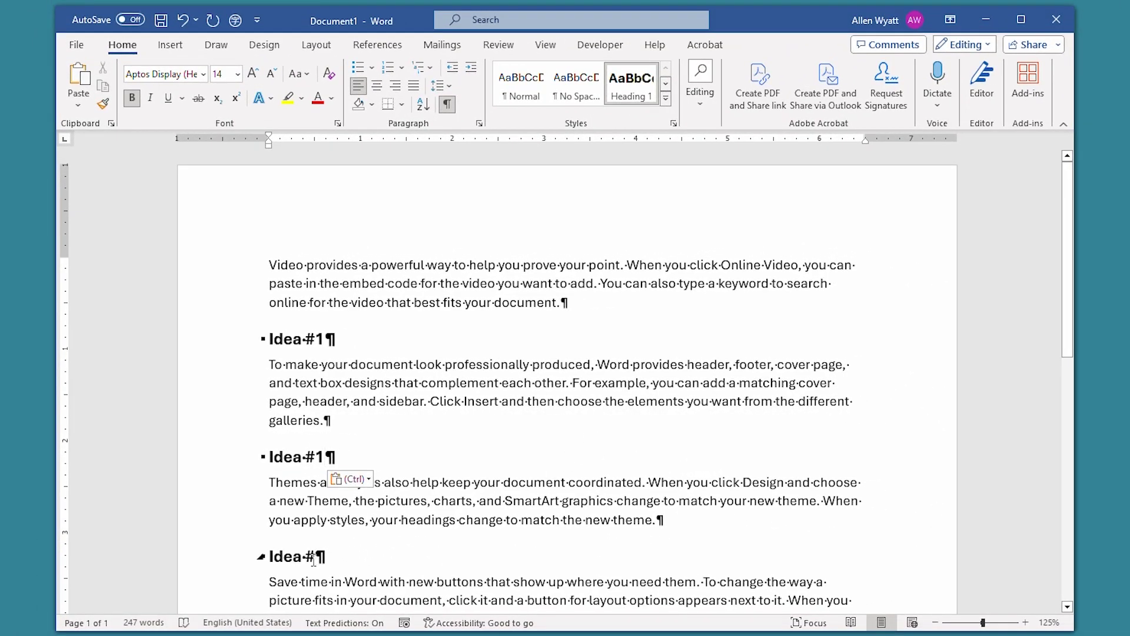
{"action": "left_click", "coordinate": [313, 558]}
{"action": "key", "text": "ctrl+v"}
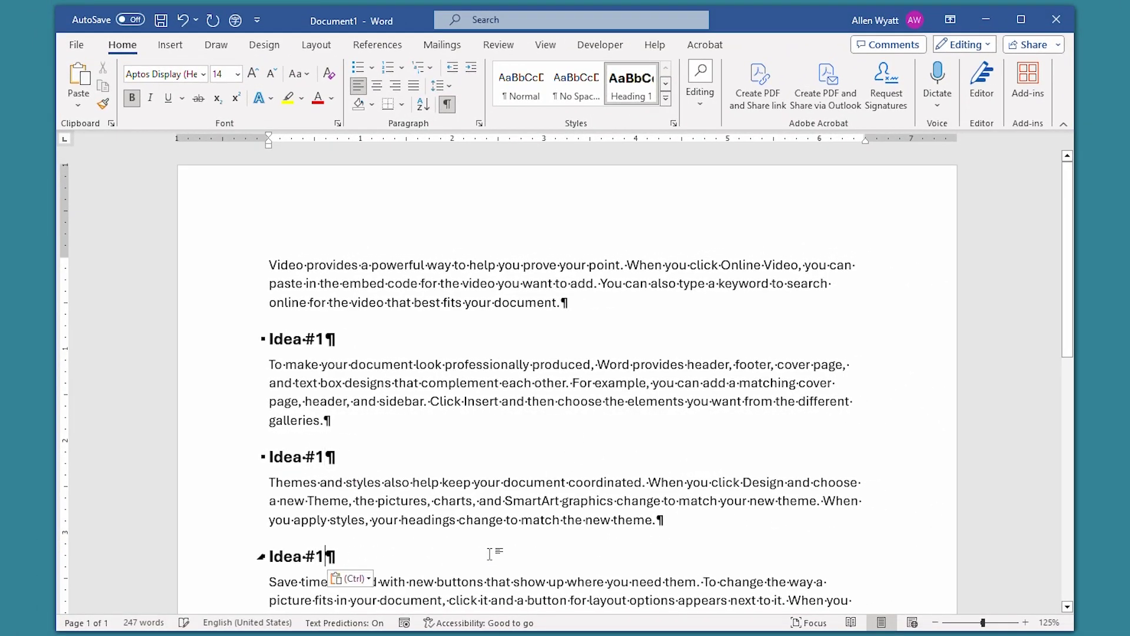
{"action": "scroll", "coordinate": [489, 554], "scroll_direction": "down", "scroll_amount": 4}
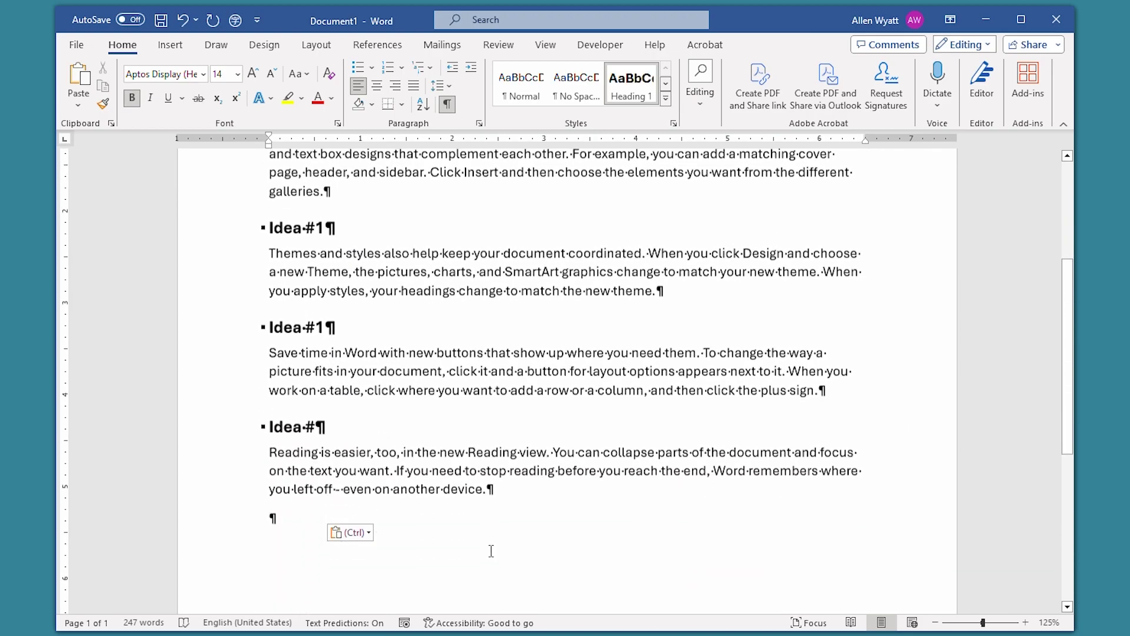
{"action": "left_click", "coordinate": [313, 432]}
{"action": "key", "text": "ctrl+v"}
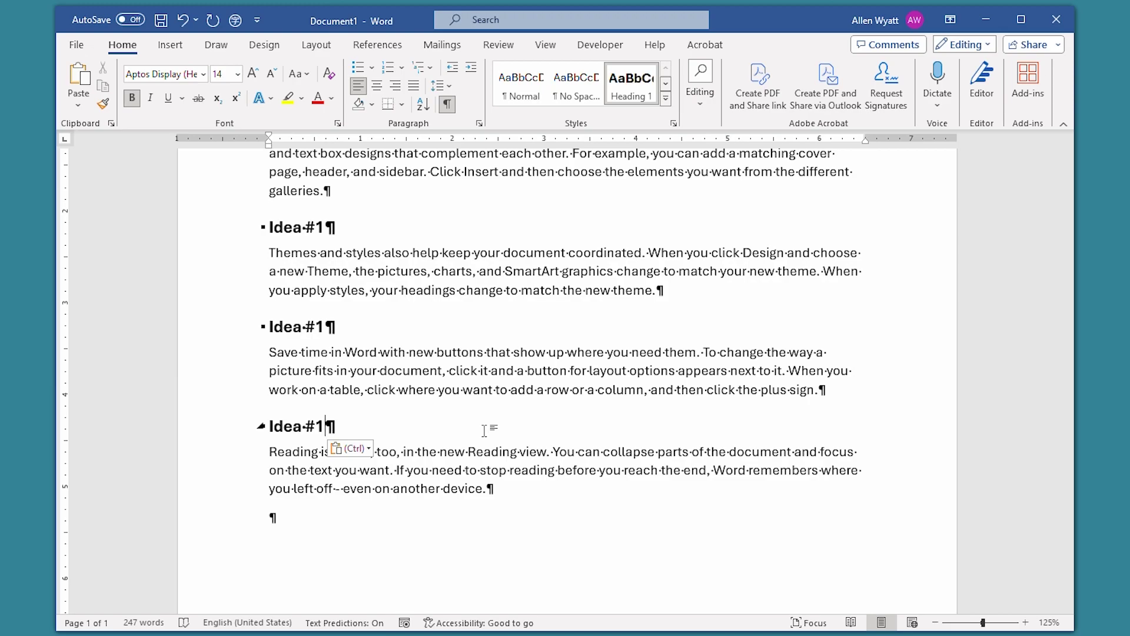
Update all fields in the document to renumber the four Idea headings, check them, and clear the selection.
{"action": "key", "text": "ctrl+a"}
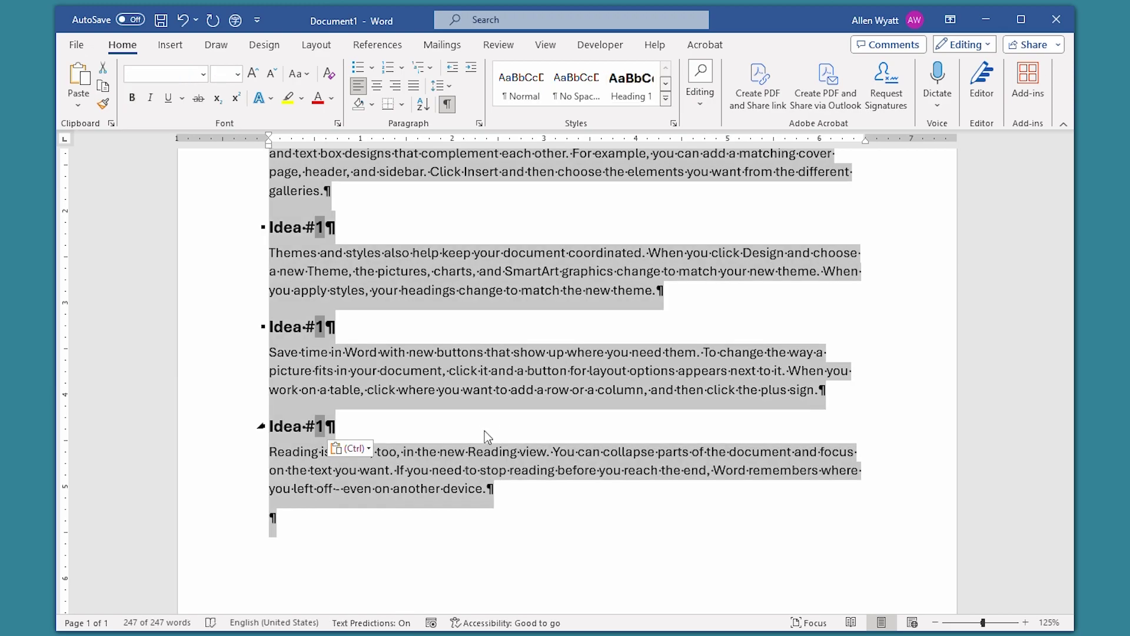
{"action": "key", "text": "F9"}
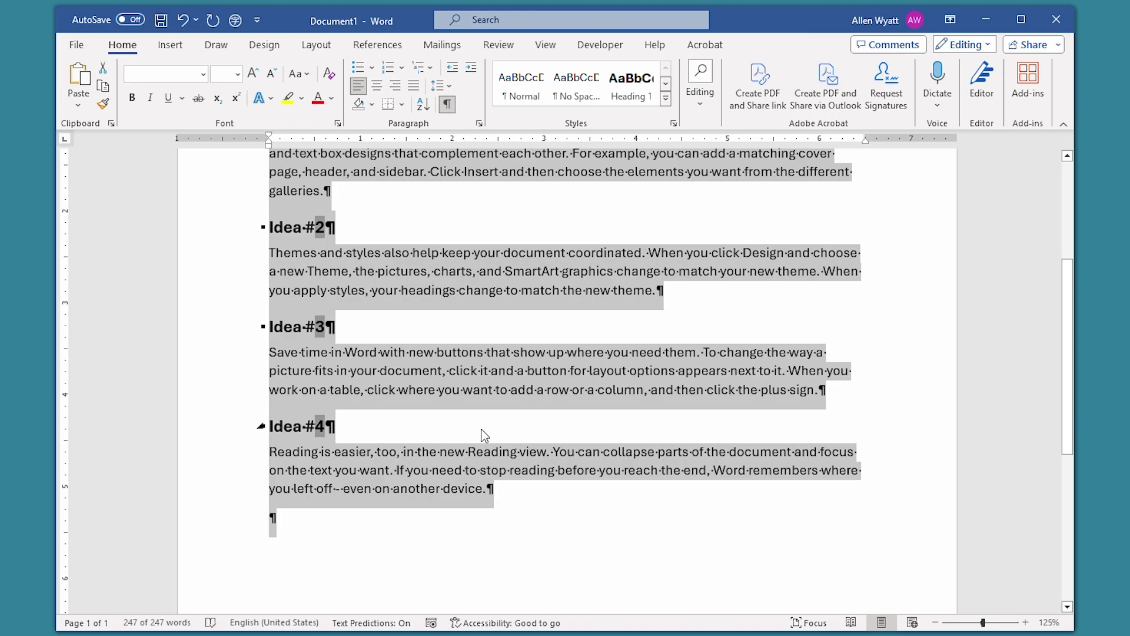
{"action": "scroll", "coordinate": [484, 436], "scroll_direction": "up", "scroll_amount": 3}
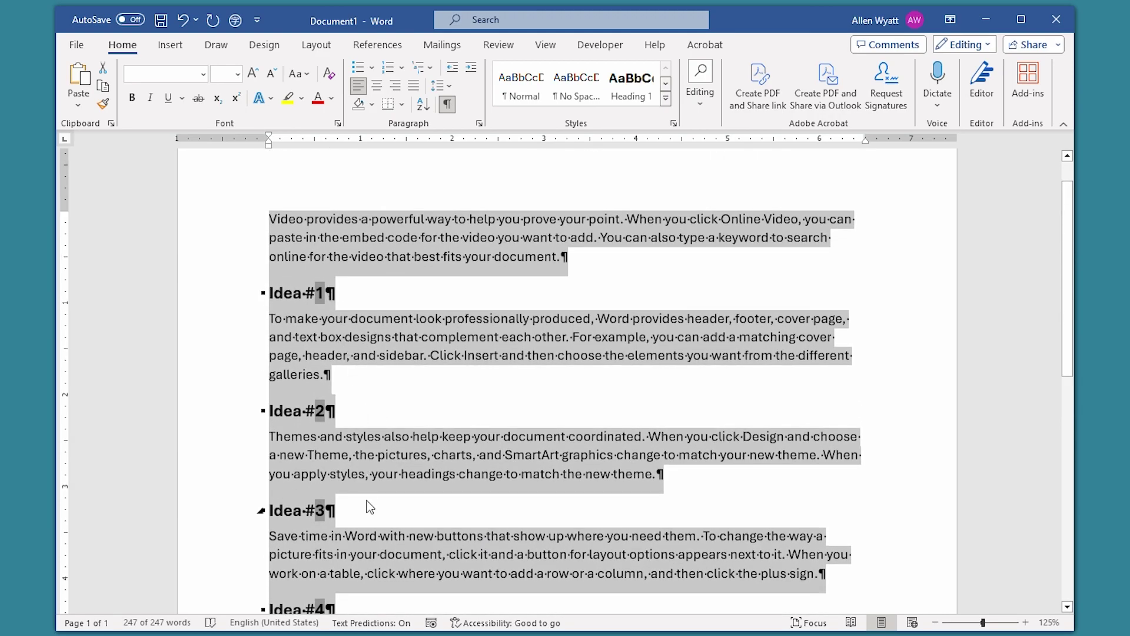
{"action": "scroll", "coordinate": [439, 450], "scroll_direction": "down", "scroll_amount": 2}
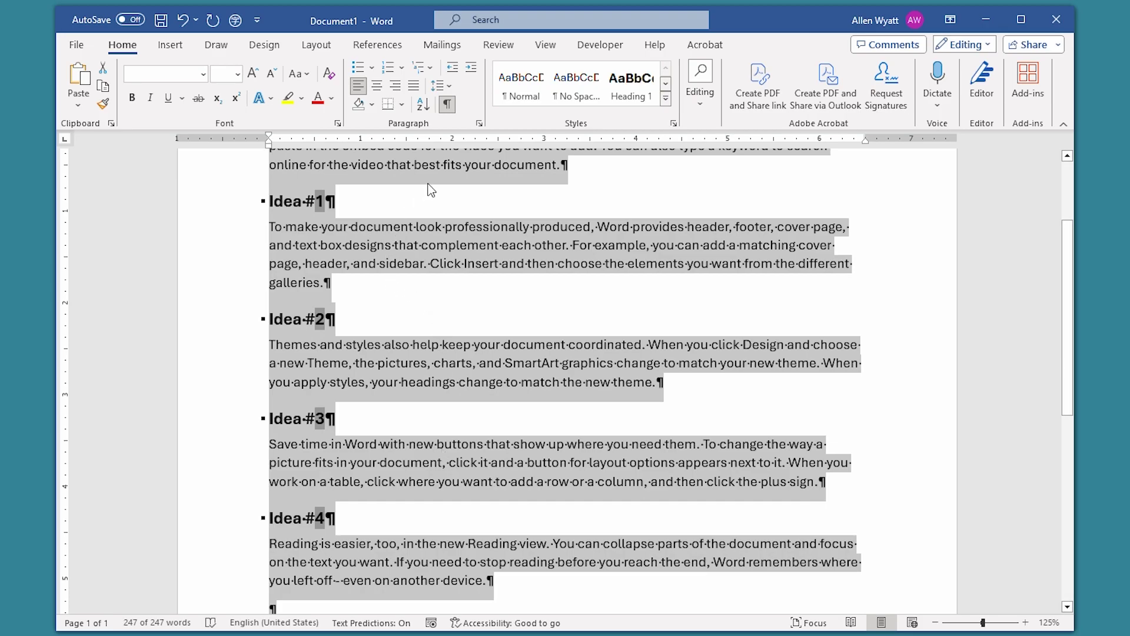
{"action": "left_click", "coordinate": [401, 228]}
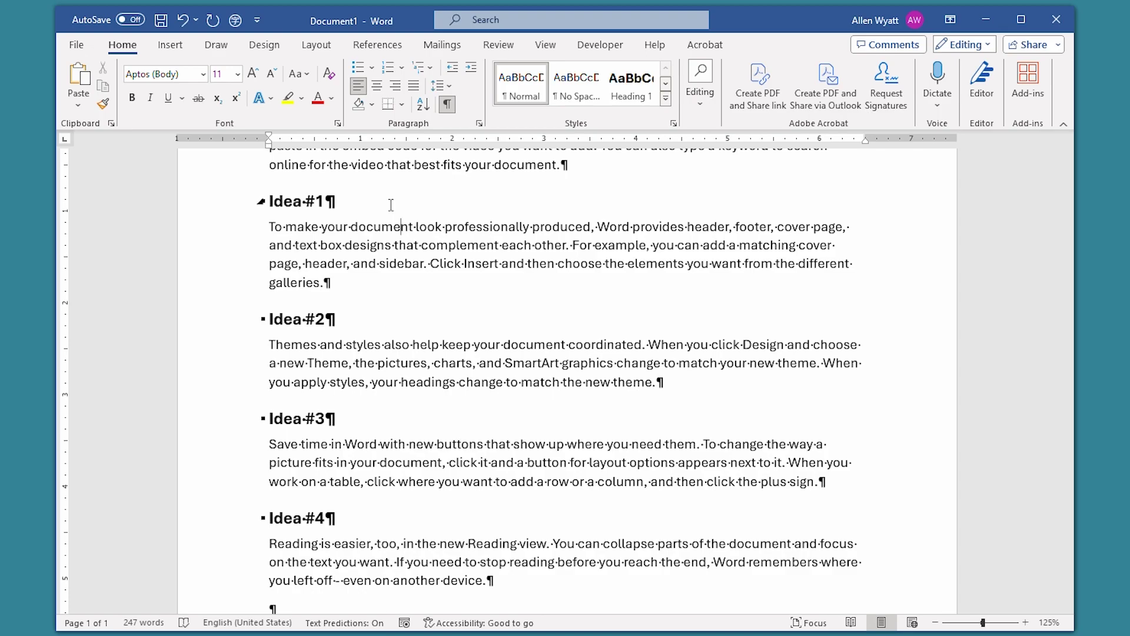
Copy the Idea #3 heading with its paragraph and paste the copy directly before the Idea #2 heading.
{"action": "left_click", "coordinate": [259, 419]}
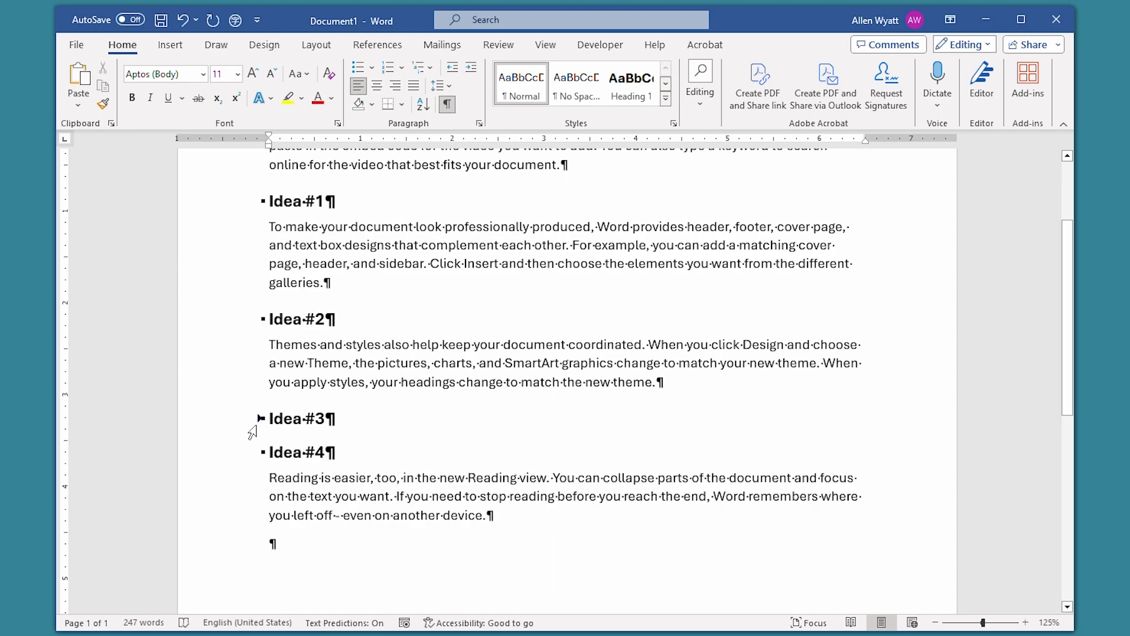
{"action": "left_click", "coordinate": [260, 419]}
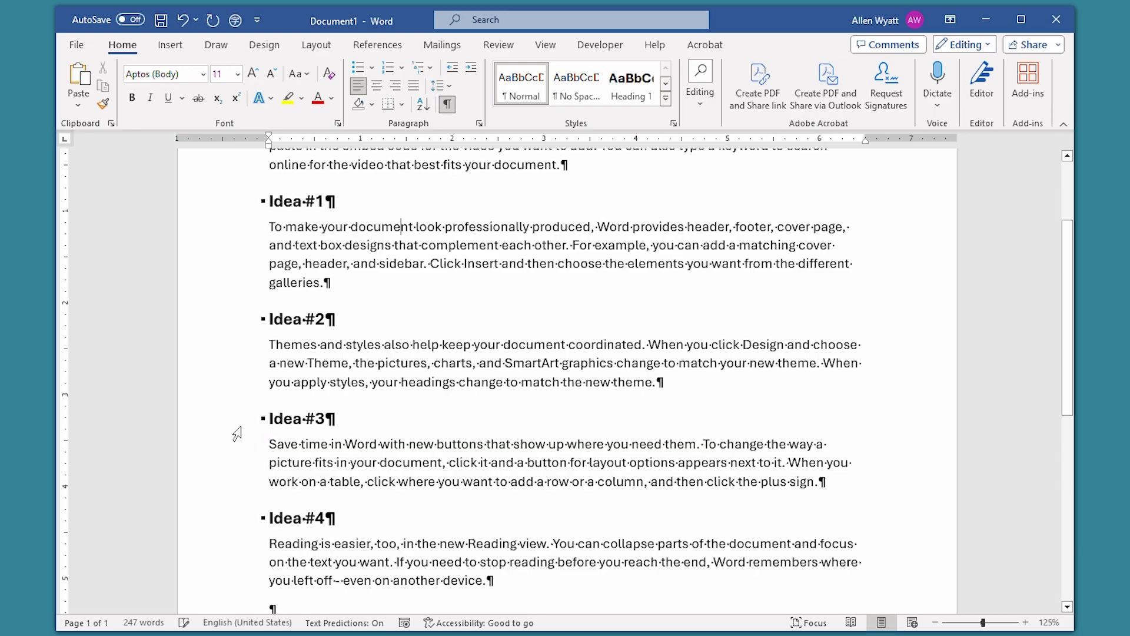
{"action": "left_click_drag", "start_coordinate": [243, 422], "coordinate": [241, 488]}
{"action": "key", "text": "ctrl+c"}
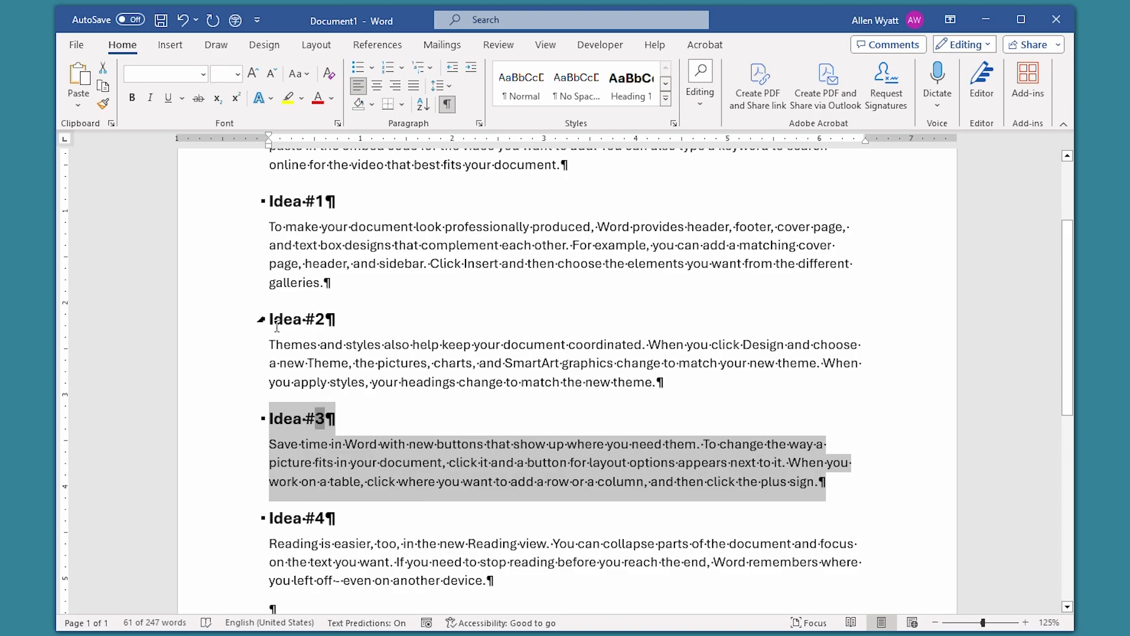
{"action": "left_click", "coordinate": [356, 283]}
{"action": "key", "text": "Right"}
{"action": "key", "text": "ctrl+v"}
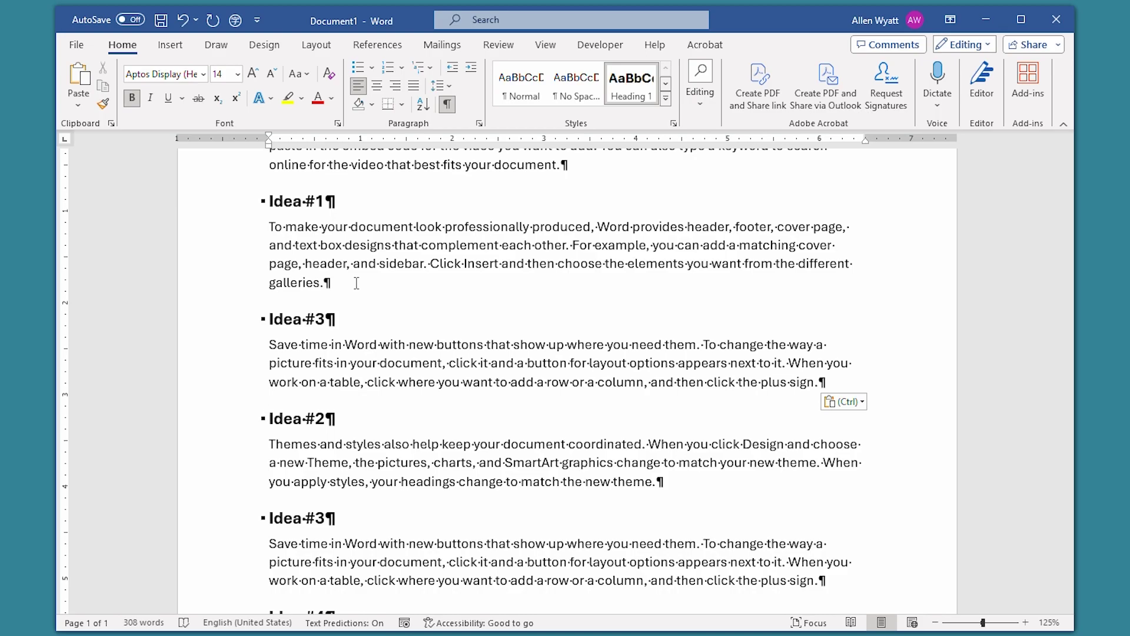
Update every field in the document again to renumber the headings after the pasted section, and review the sequence.
{"action": "key", "text": "ctrl+a"}
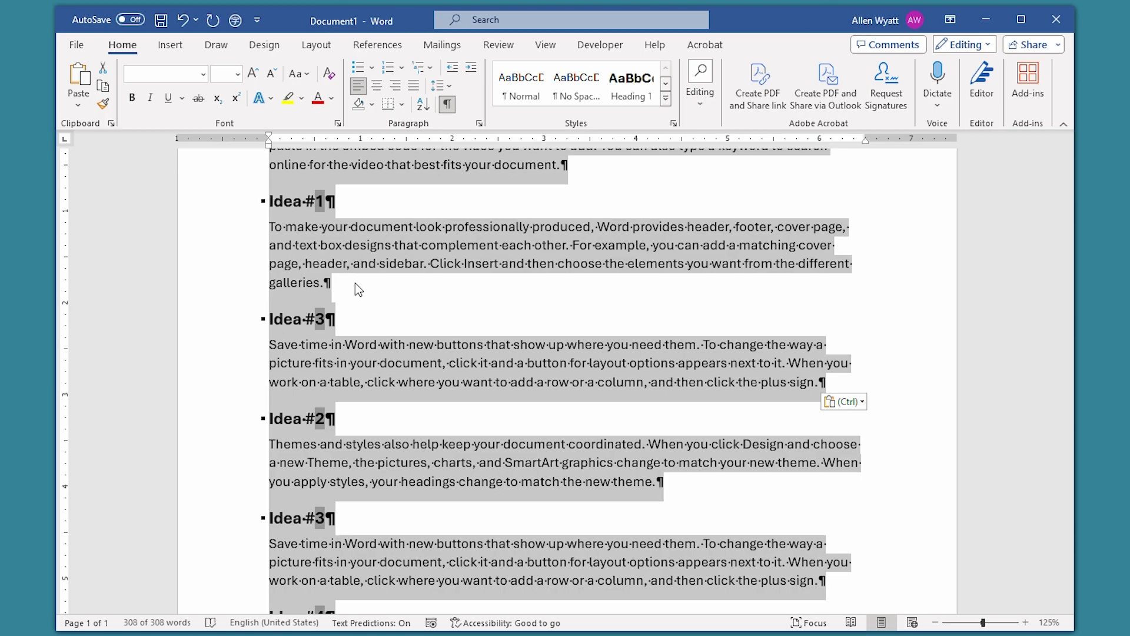
{"action": "key", "text": "F9"}
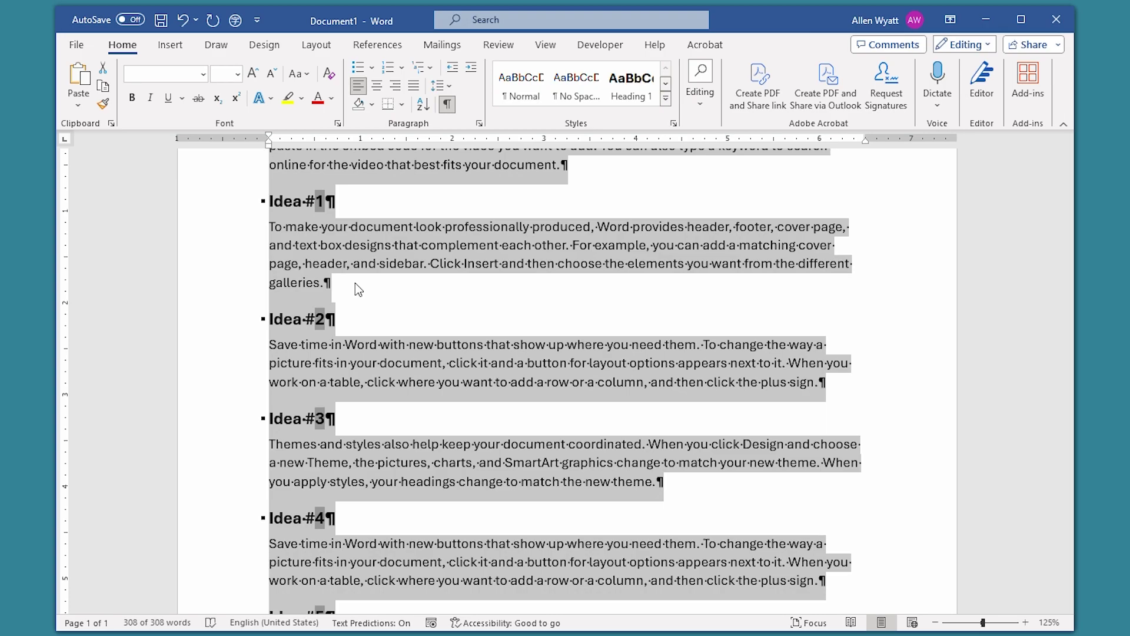
{"action": "scroll", "coordinate": [377, 228], "scroll_direction": "down", "scroll_amount": 3}
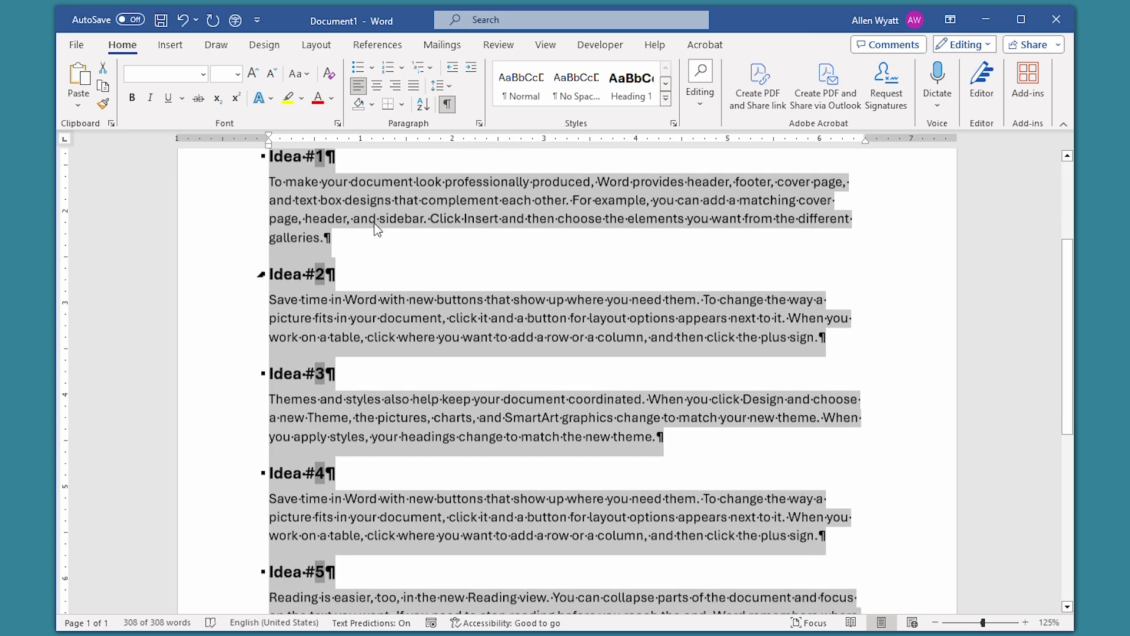
{"action": "scroll", "coordinate": [375, 228], "scroll_direction": "down", "scroll_amount": 1}
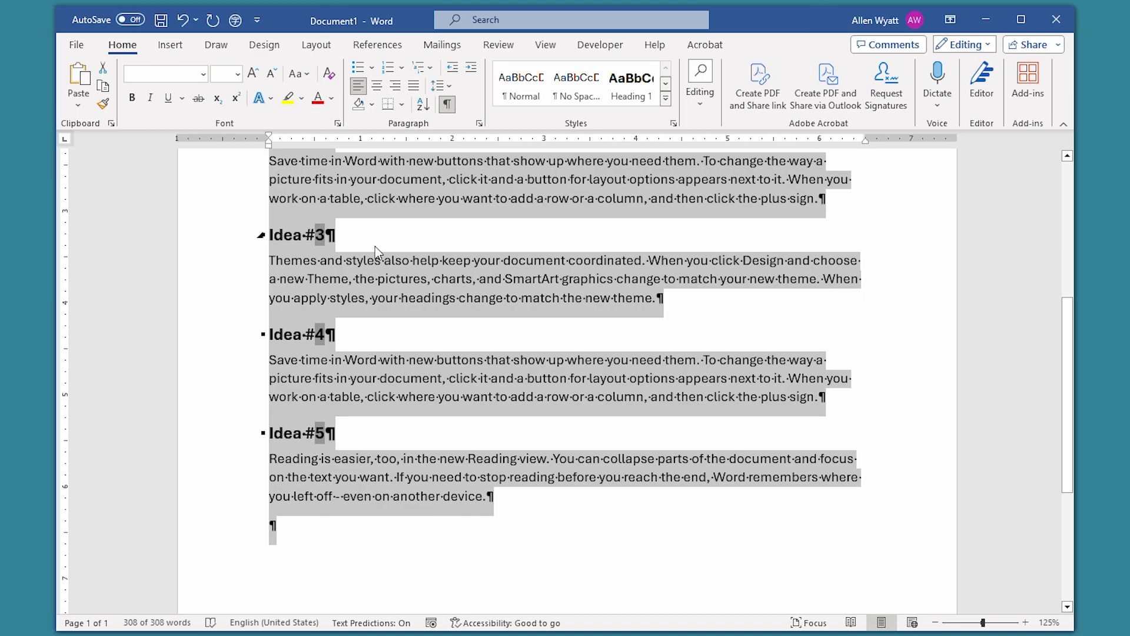
{"action": "scroll", "coordinate": [444, 333], "scroll_direction": "up", "scroll_amount": 4}
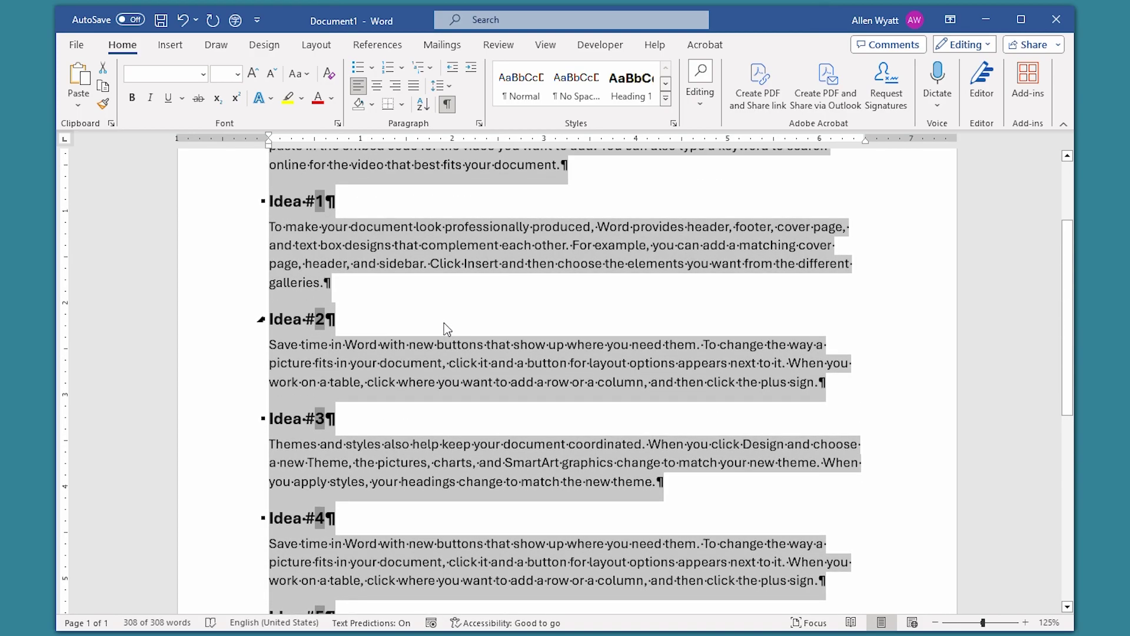
Select the number in the Idea #2 heading and display its underlying field code.
{"action": "left_click", "coordinate": [465, 299]}
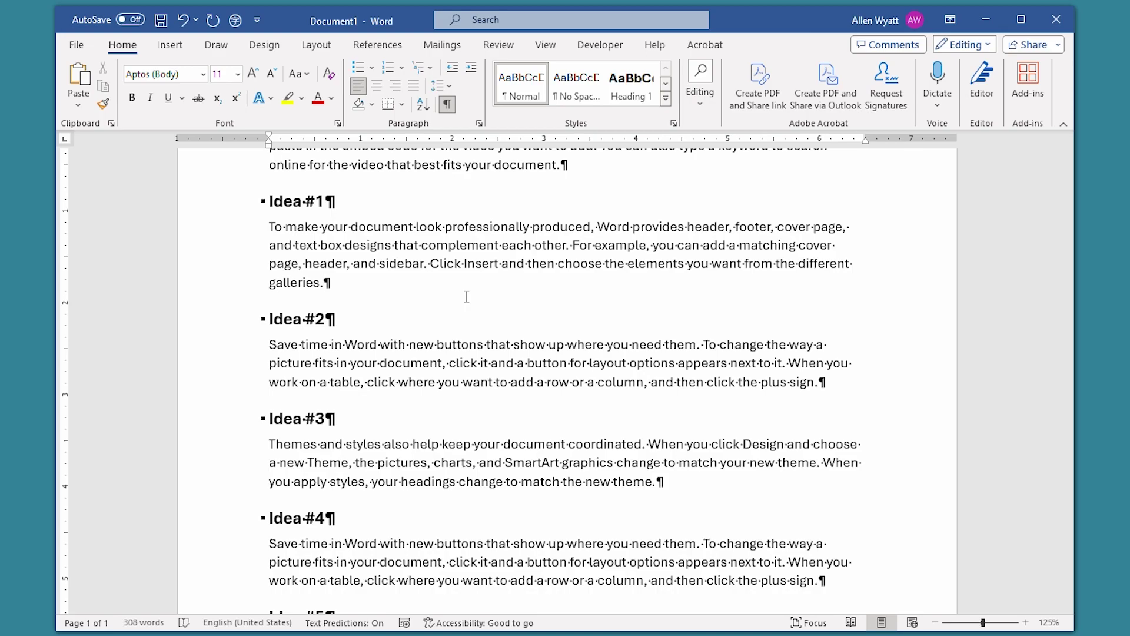
{"action": "key", "text": "Down"}
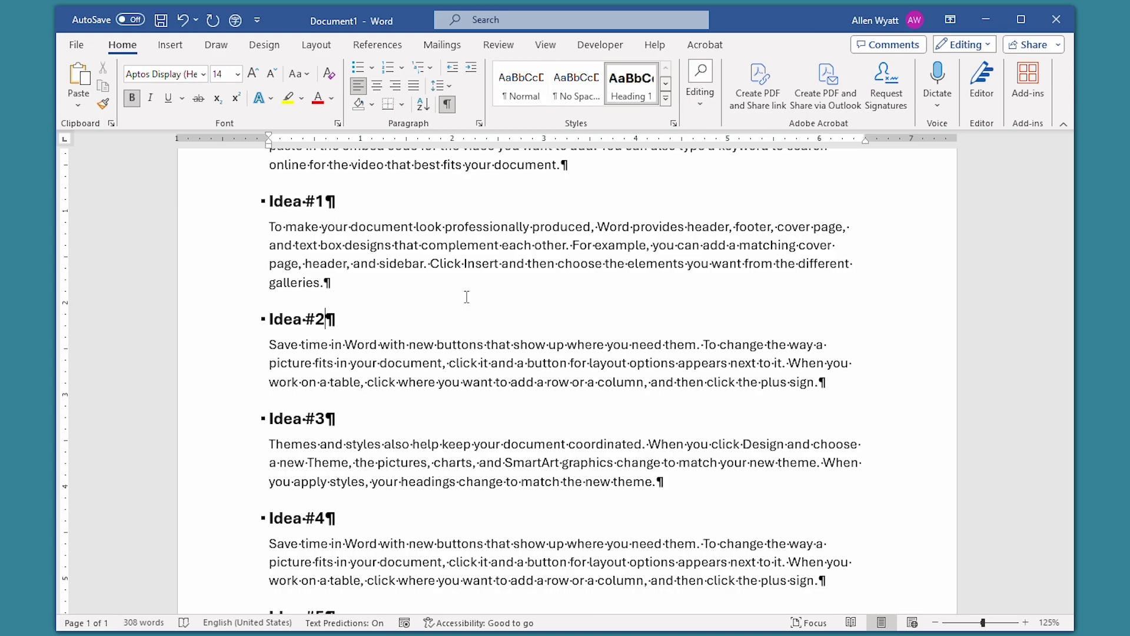
{"action": "key", "text": "shift+Left"}
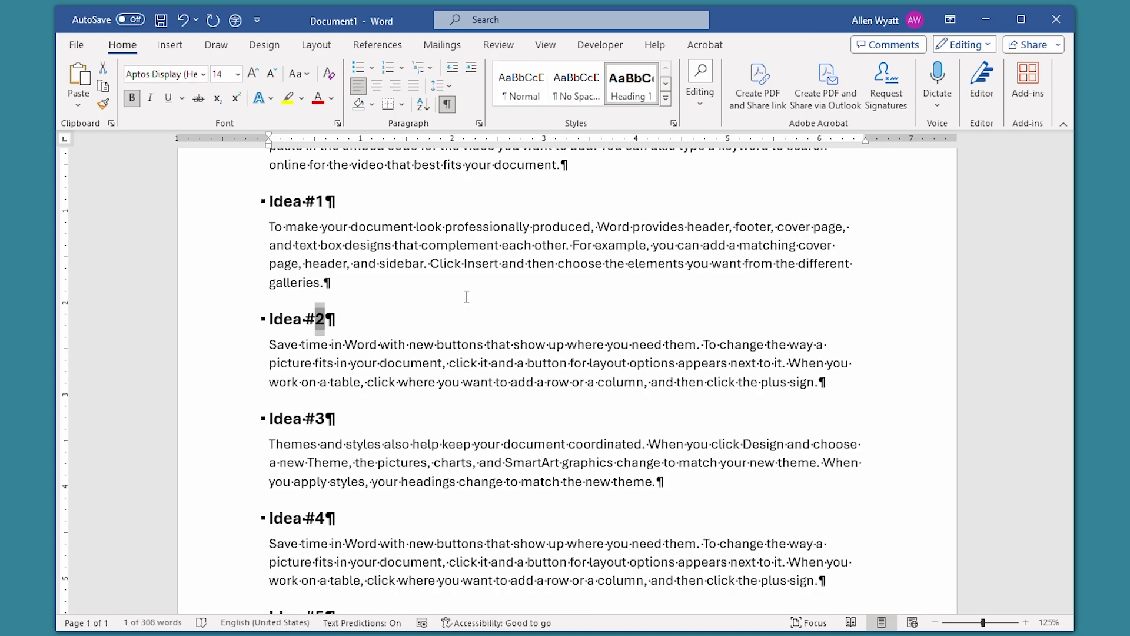
{"action": "key", "text": "shift+F9"}
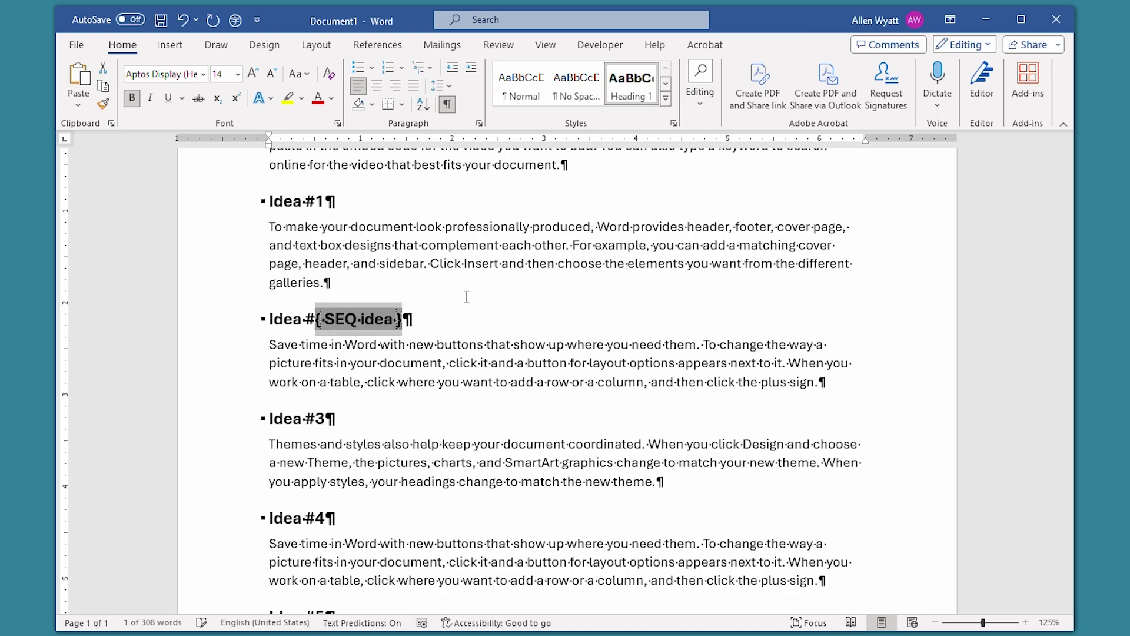